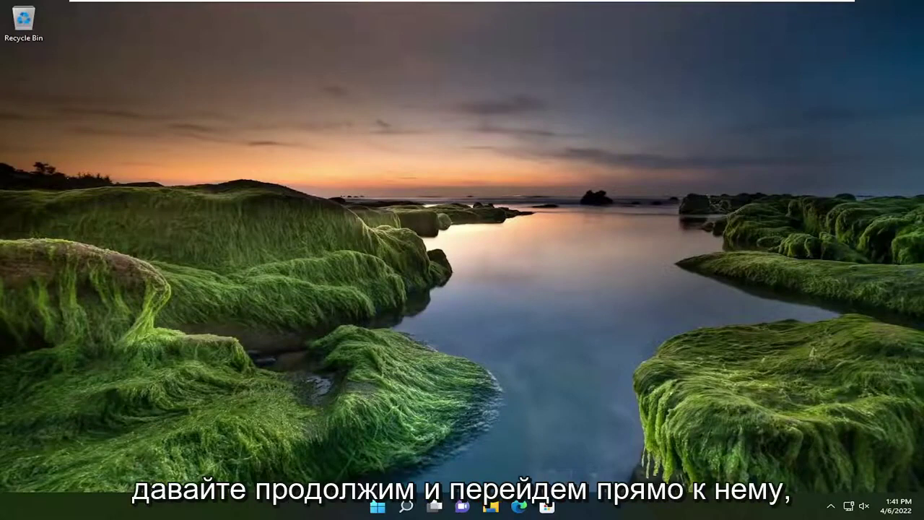
- Launch Device Manager from search and expand the Universal Serial Bus controllers list
click(406, 507)
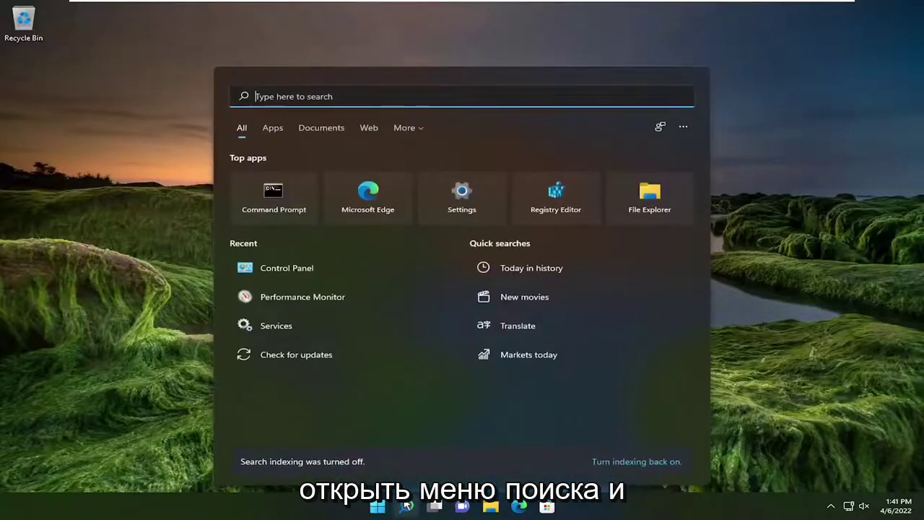
text(device m)
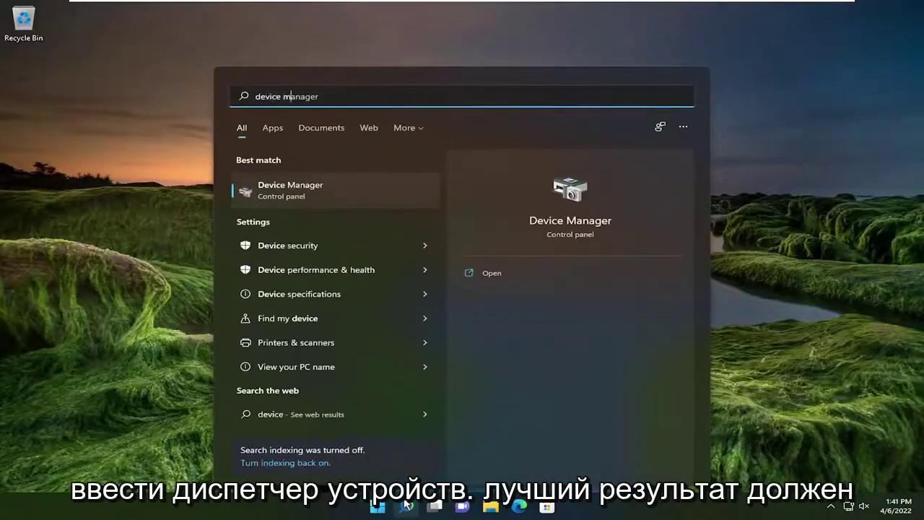
text(ana)
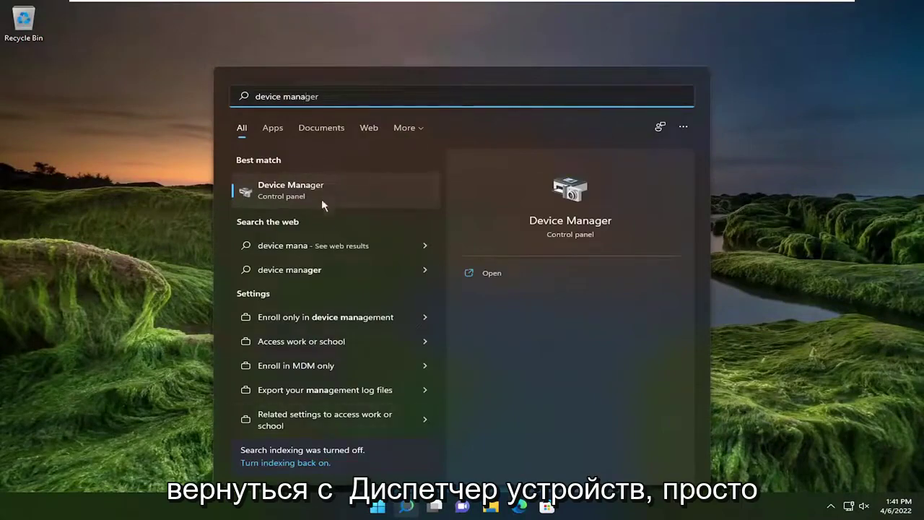
click(322, 198)
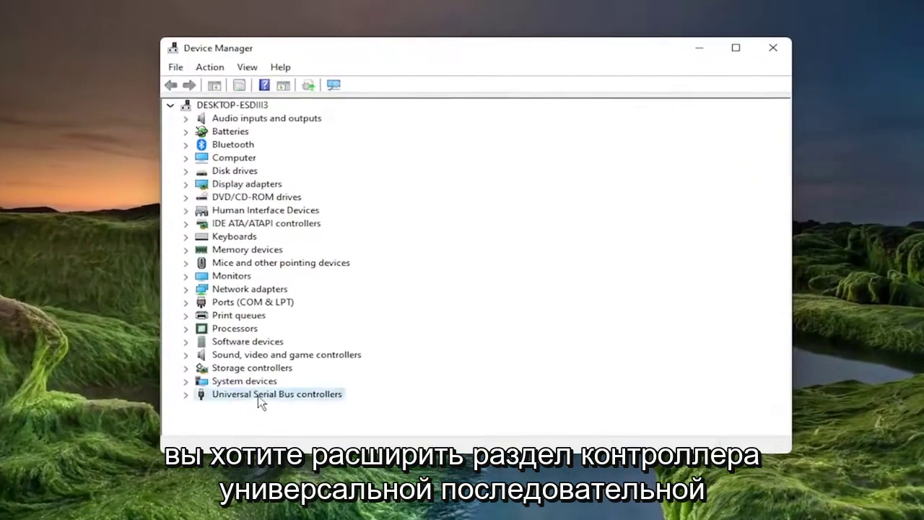
double_click(259, 395)
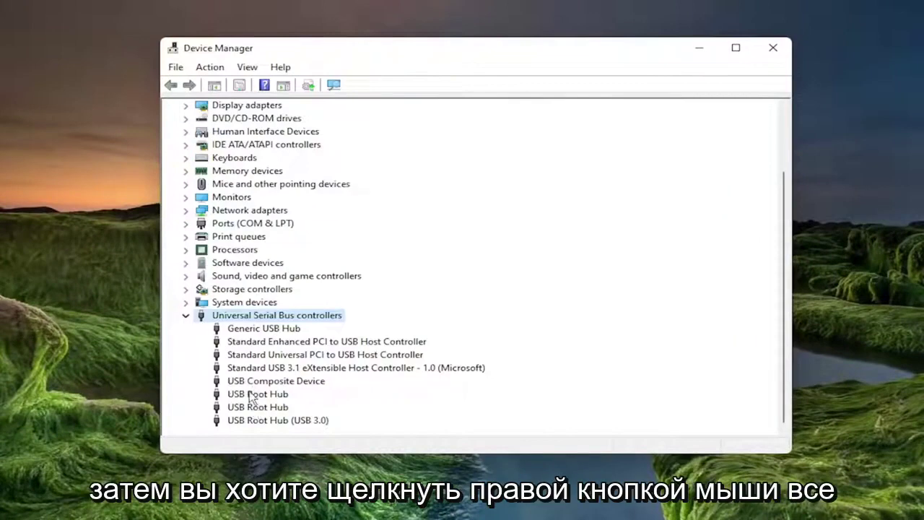
- Reinstall the Generic USB Hub driver by picking the Generic USB Hub model from this computer
right_click(251, 329)
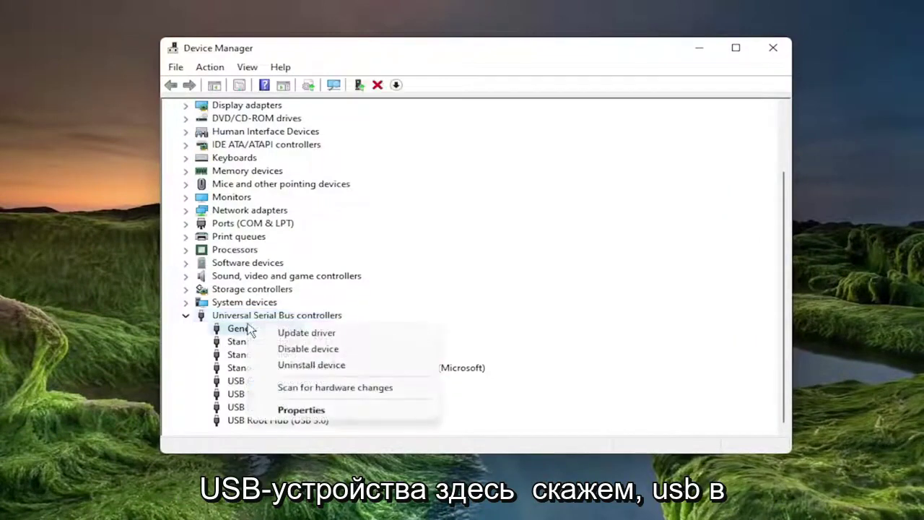
click(296, 333)
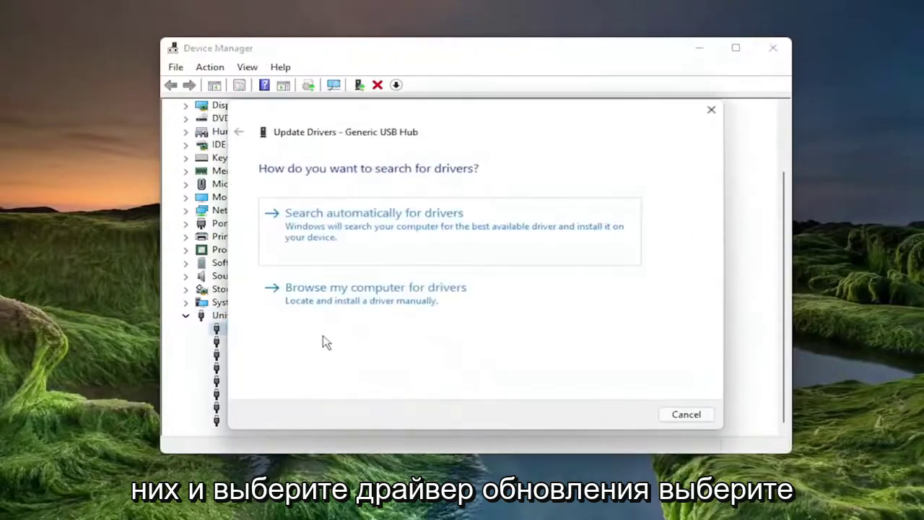
click(354, 296)
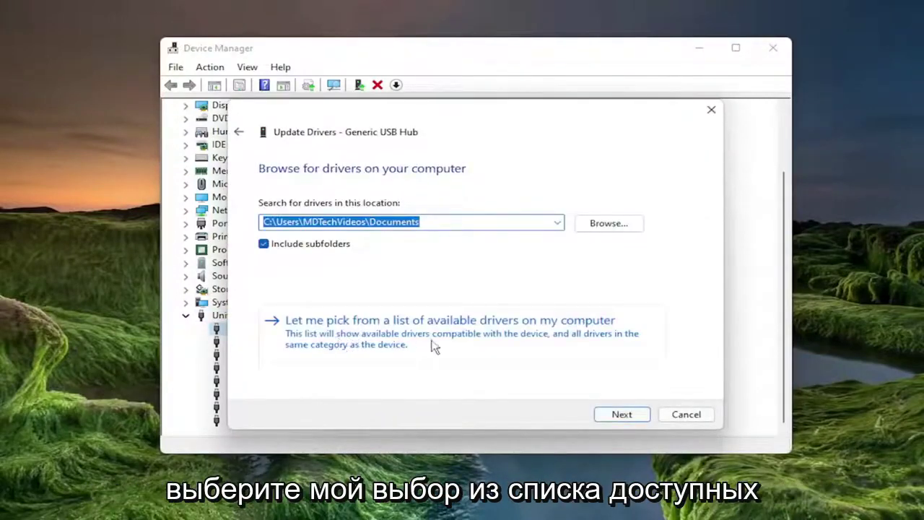
click(468, 340)
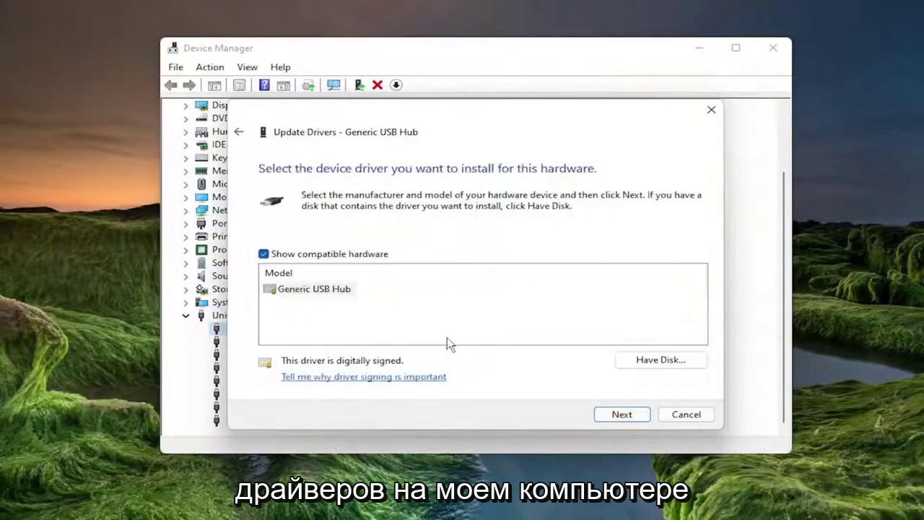
click(326, 293)
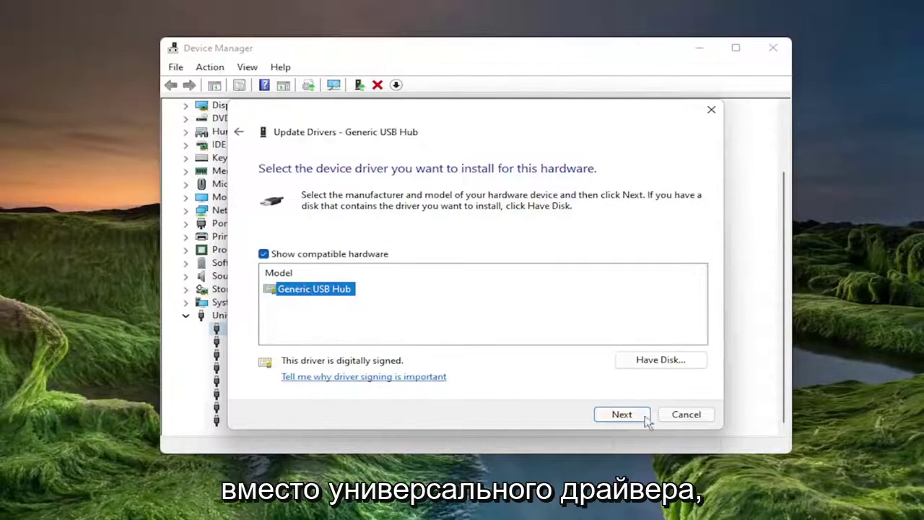
click(623, 415)
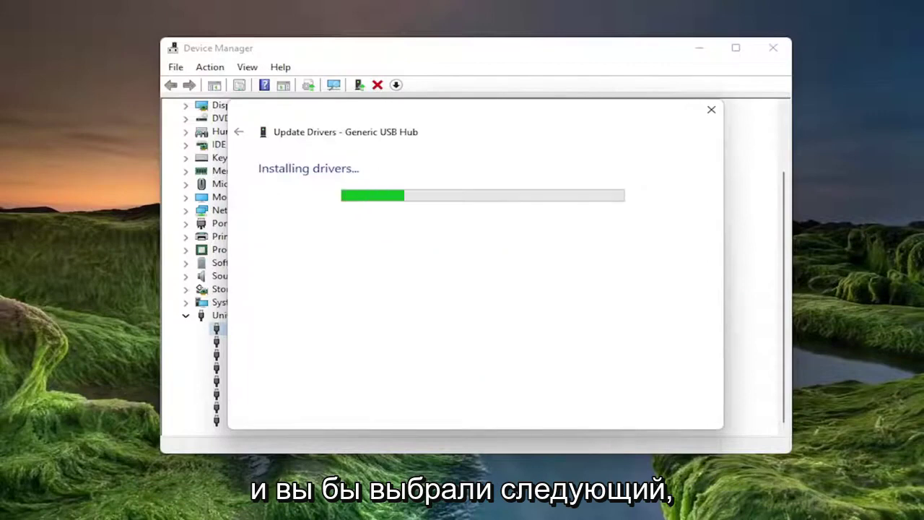
click(690, 415)
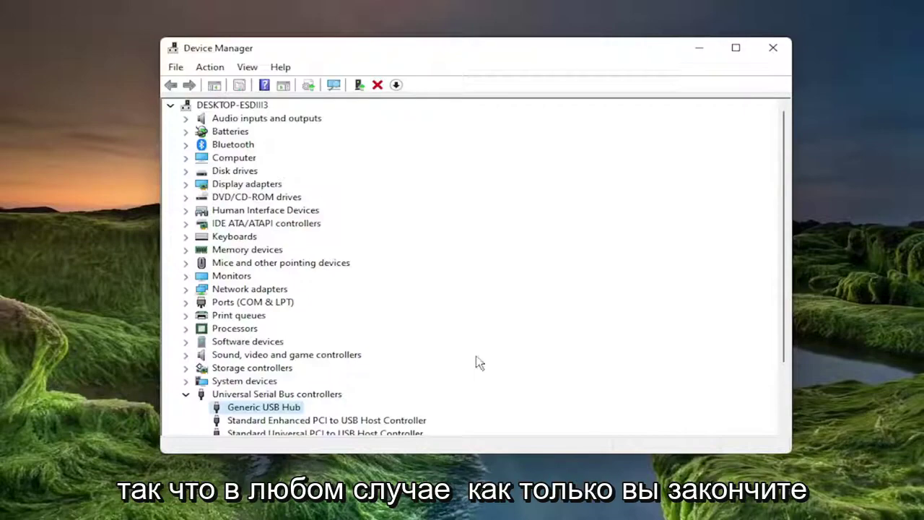
- Close Device Manager and bring up the Start button's shutdown and restart options
scroll(252, 389, down, 2)
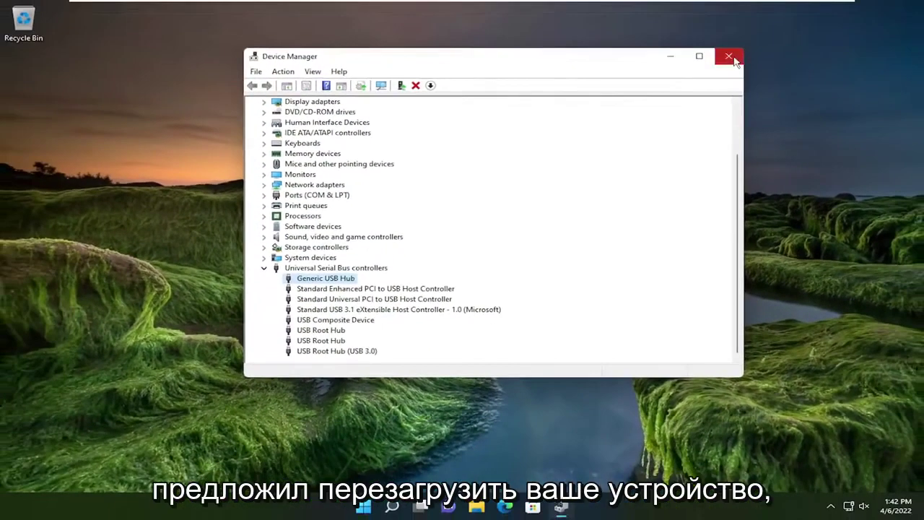
click(729, 56)
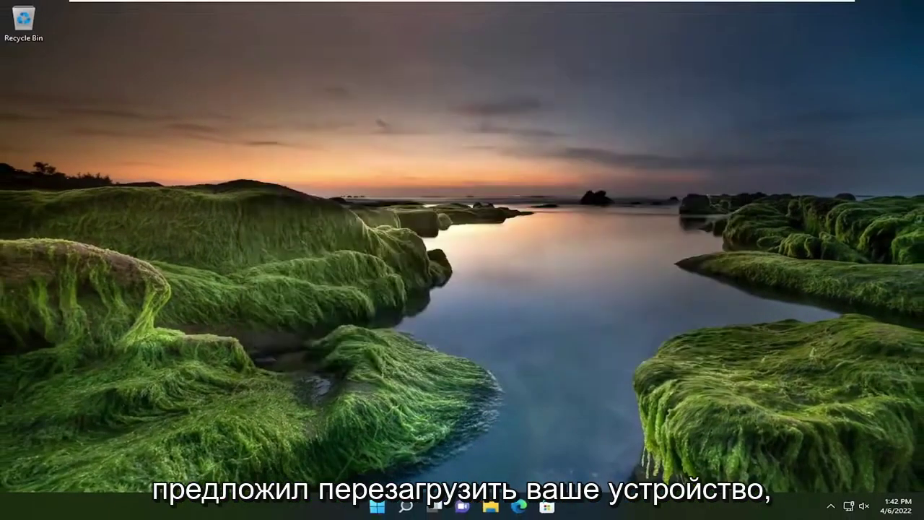
right_click(372, 513)
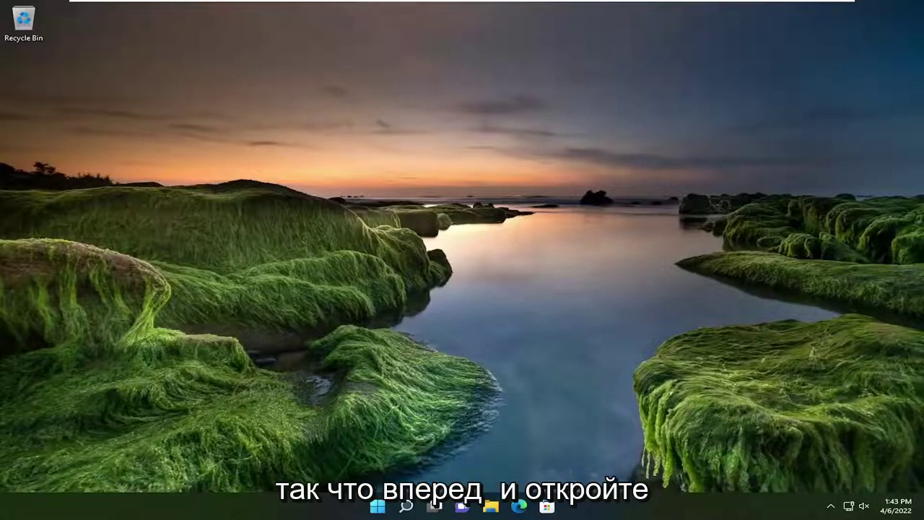
- Launch Command Prompt as administrator from search and approve the permission prompt
click(408, 505)
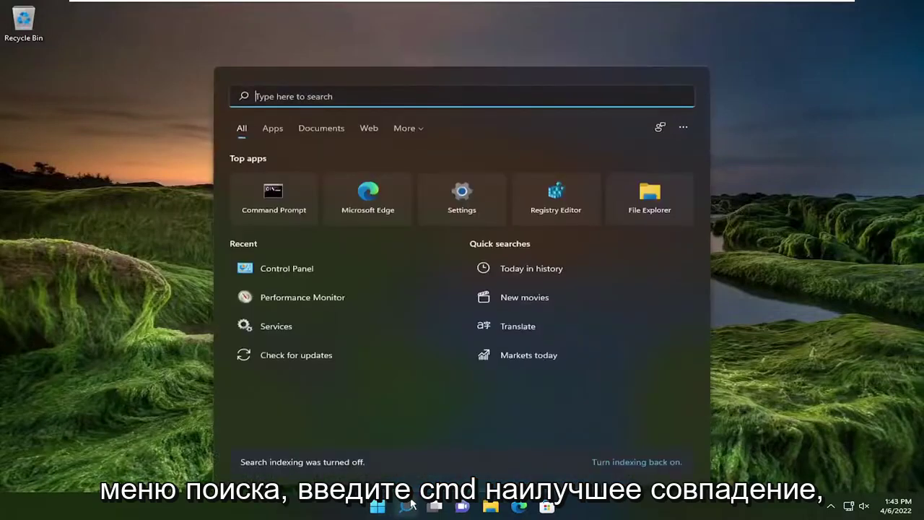
text(cmd)
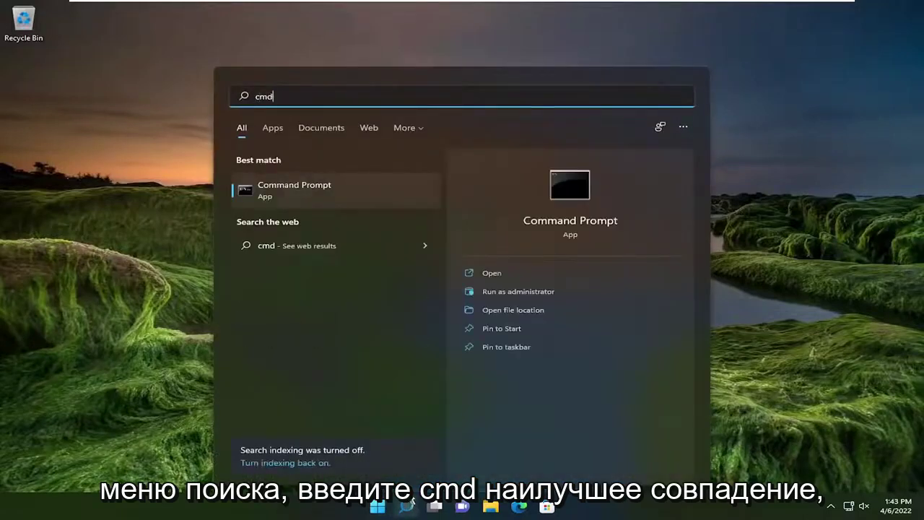
right_click(303, 190)
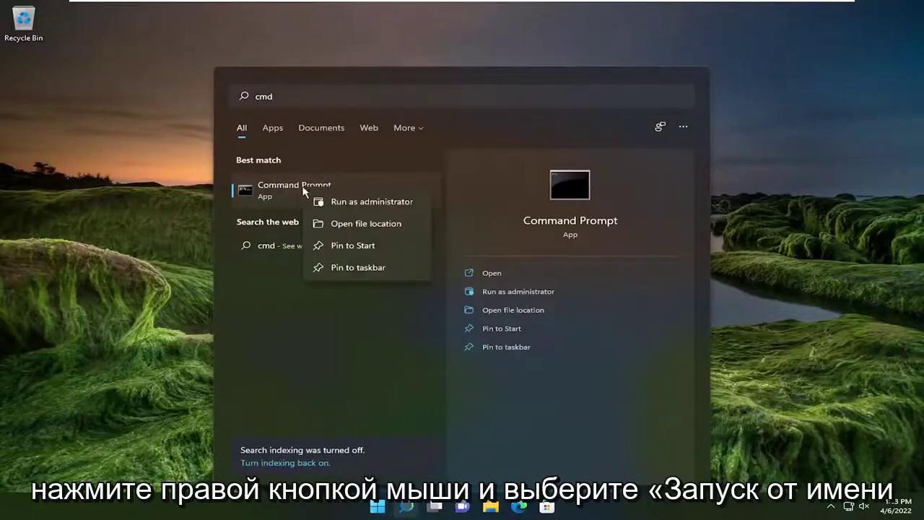
click(368, 203)
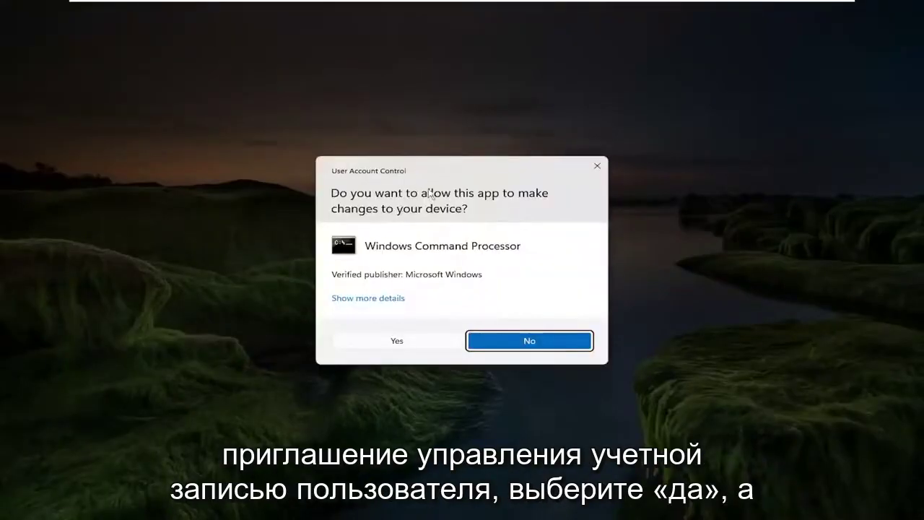
click(396, 340)
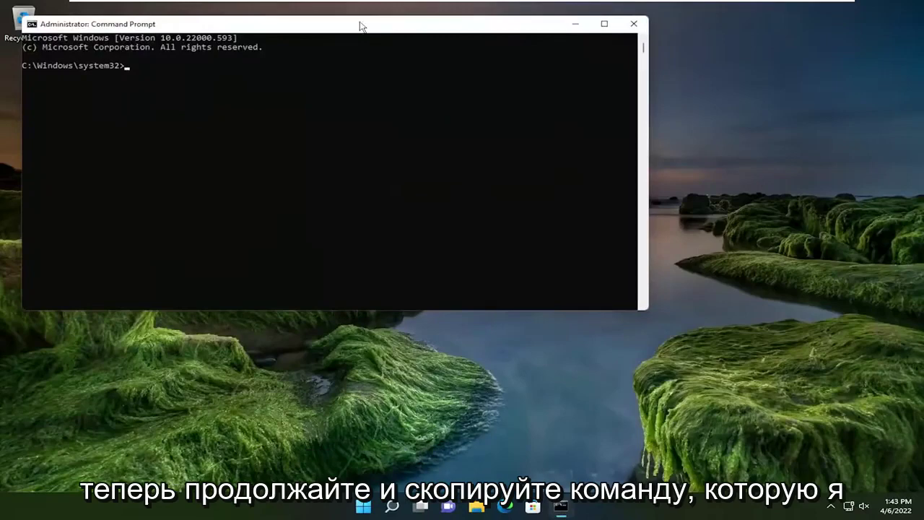
- Paste and run the msdt command to launch the Hardware and Devices troubleshooter
drag(346, 25, 488, 101)
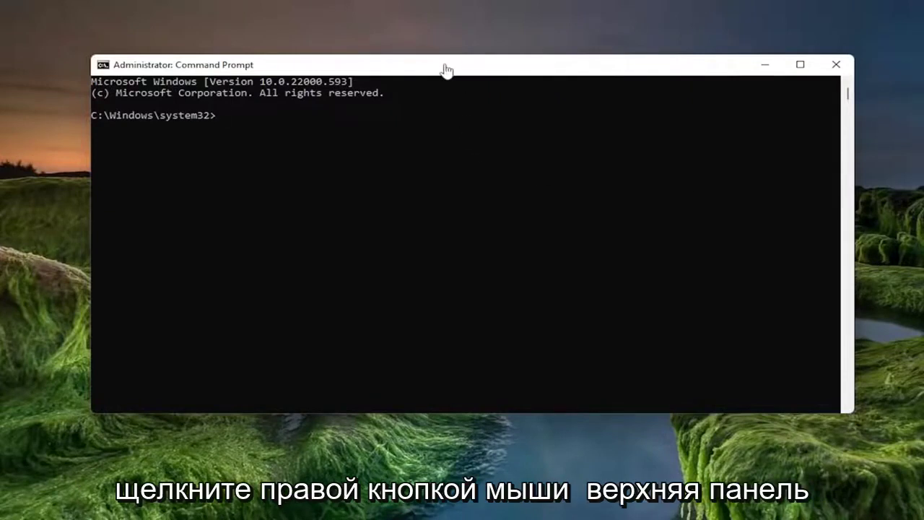
right_click(483, 68)
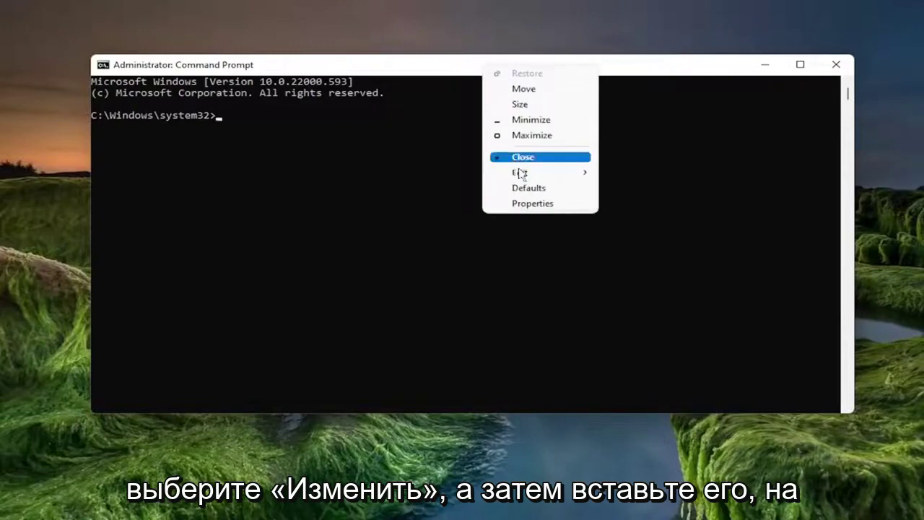
click(639, 204)
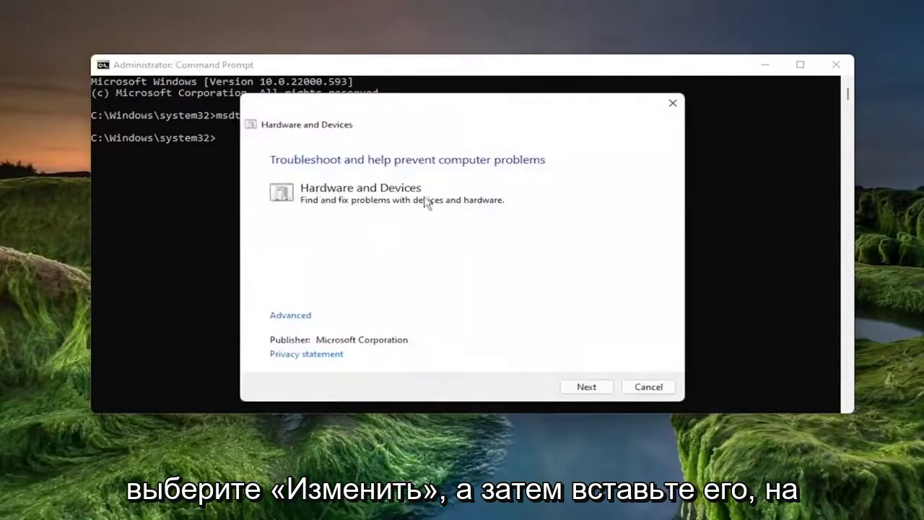
- Close Command Prompt, keep 'Apply repairs automatically' under Advanced, and start detecting problems
click(836, 64)
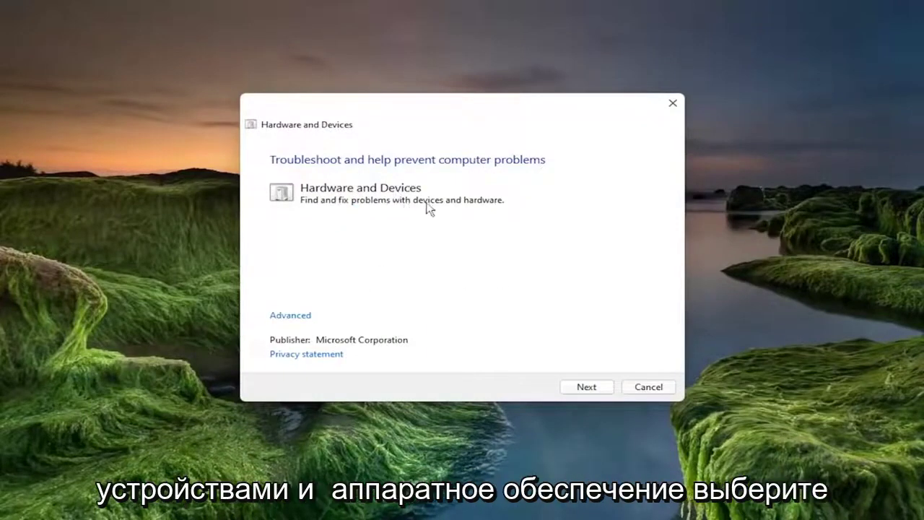
click(294, 317)
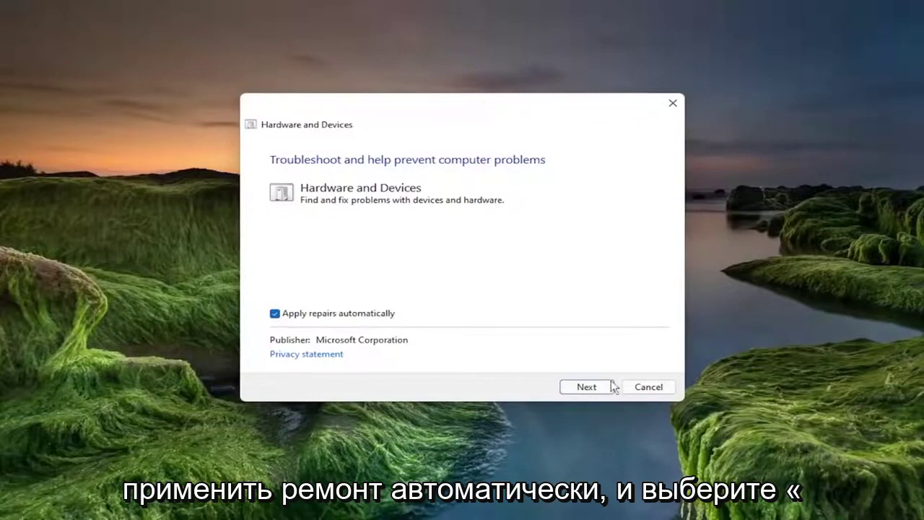
click(589, 387)
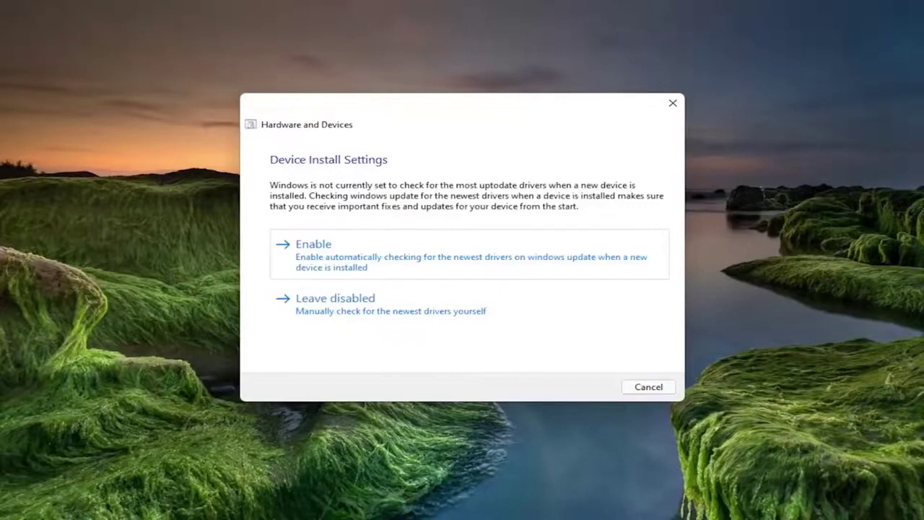
- Enable automatic driver checking in Device Install Settings and close the finished troubleshooter
click(318, 260)
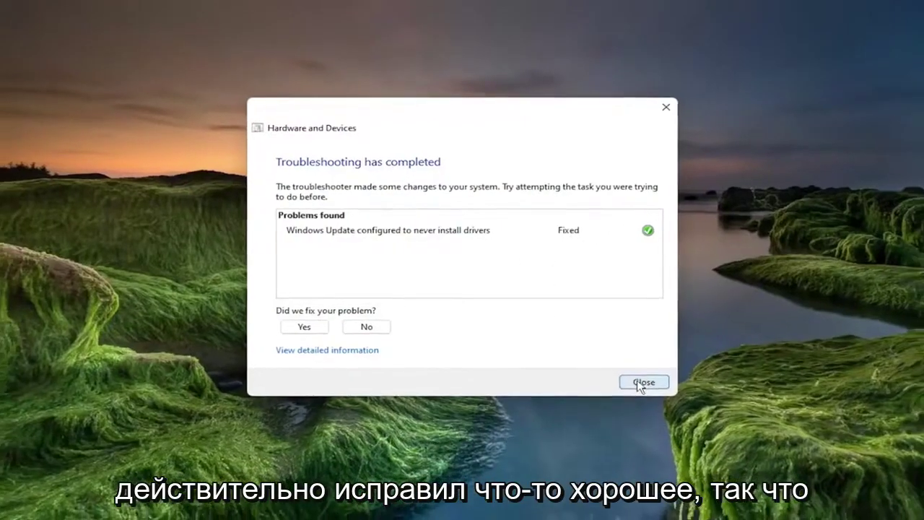
click(646, 386)
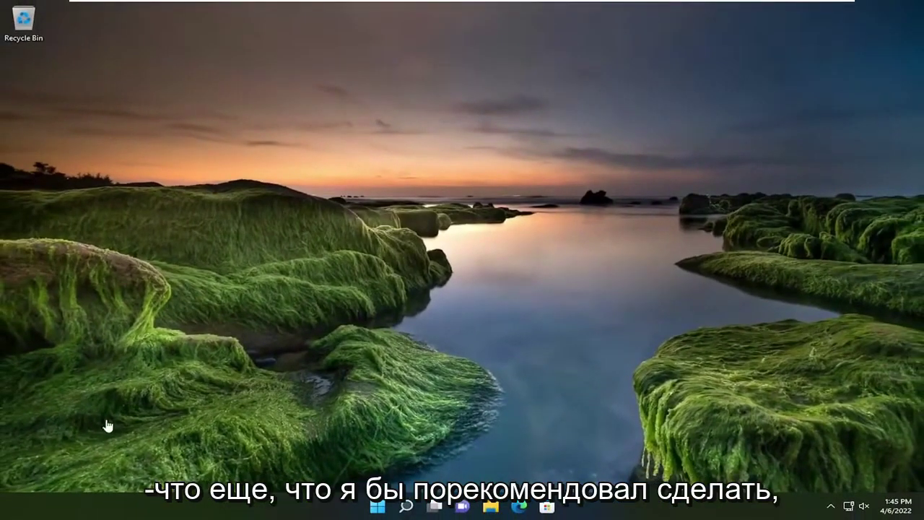
- Open the Balanced plan's advanced power settings via a 'power' search
click(406, 506)
text(p)
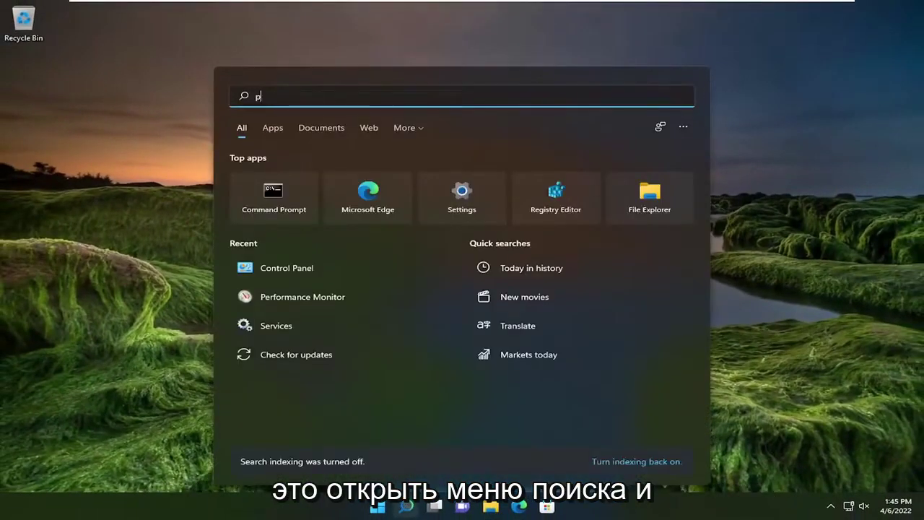
text(ower)
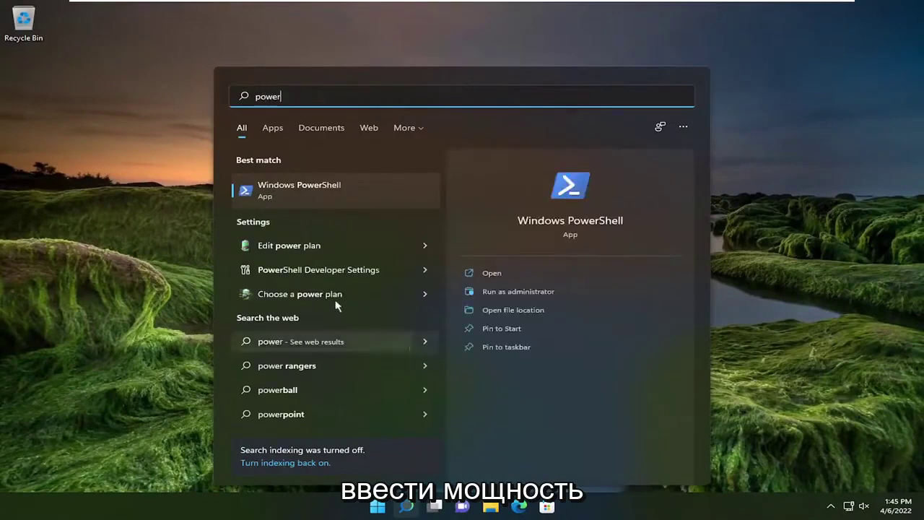
click(282, 247)
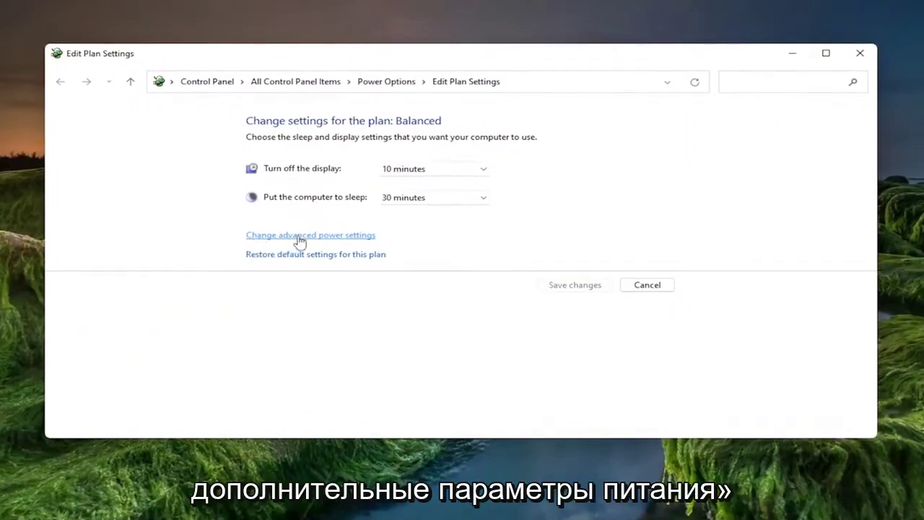
click(296, 238)
drag(156, 24, 466, 101)
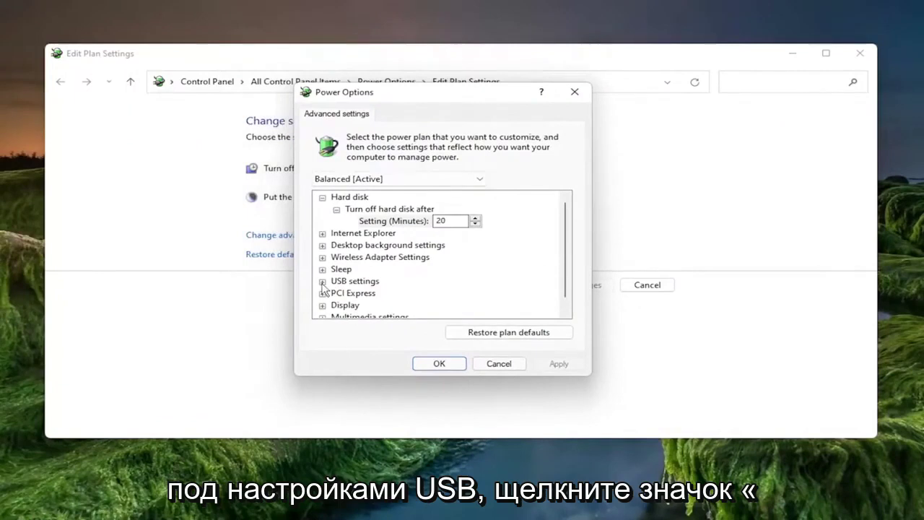
- Set USB settings > USB selective suspend to Disabled, confirm with OK, and close Edit Plan Settings
click(323, 281)
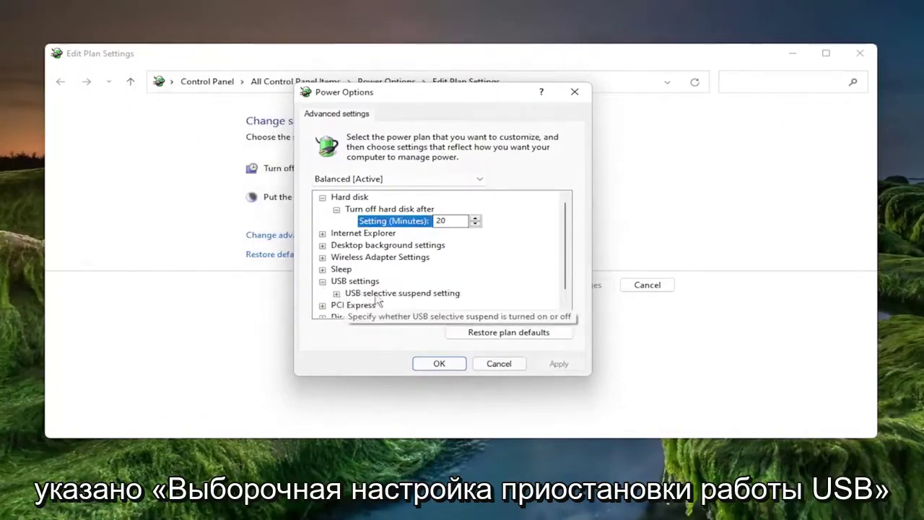
click(336, 294)
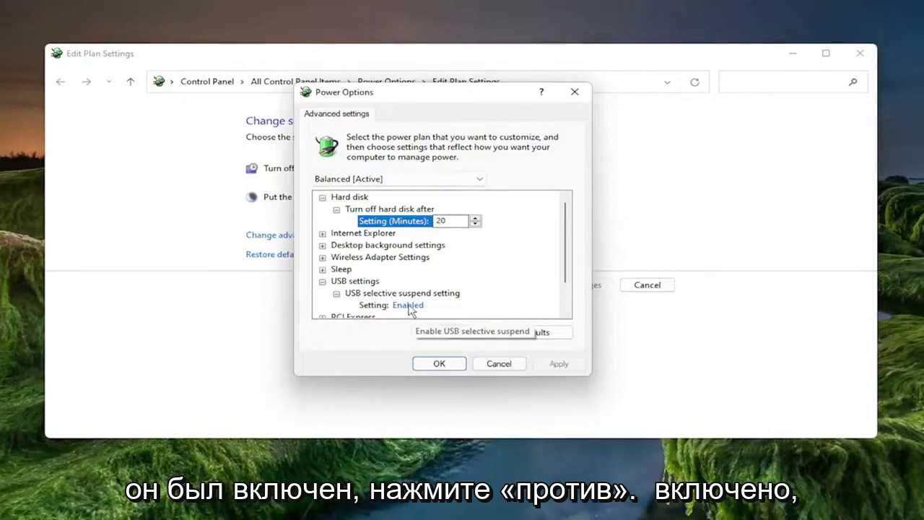
click(412, 307)
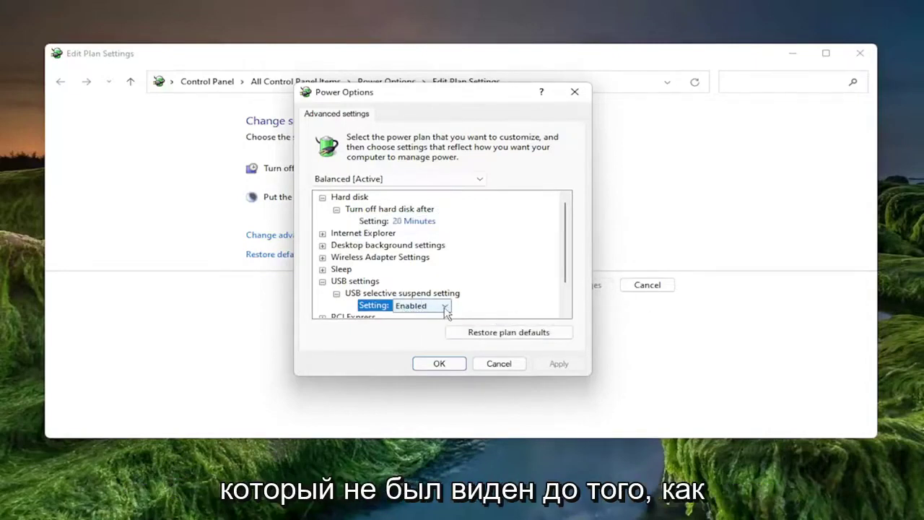
click(445, 307)
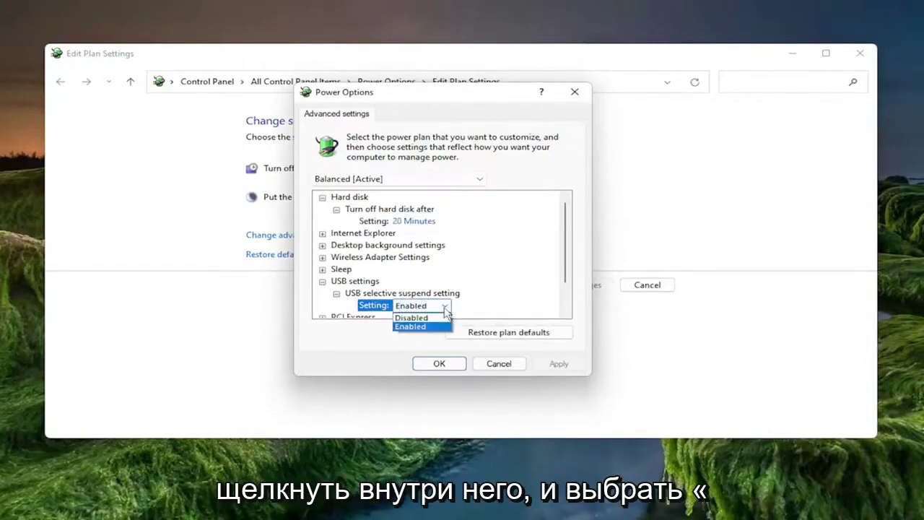
click(412, 319)
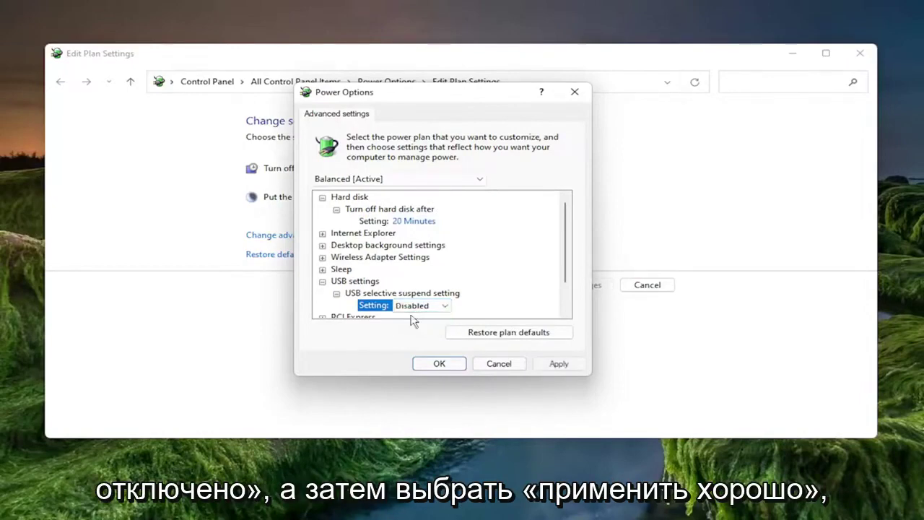
click(439, 364)
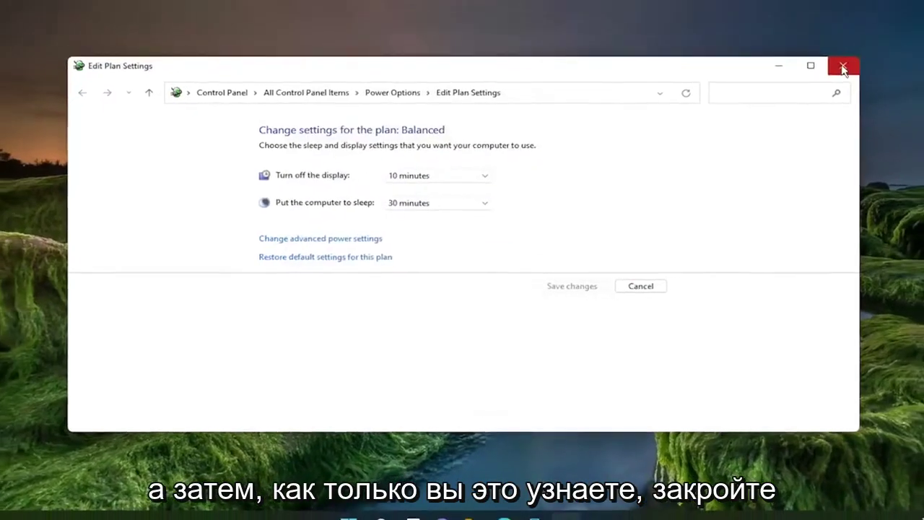
click(860, 53)
- Restart Windows from the Start button's shutdown menu
right_click(371, 508)
mouse_move(367, 460)
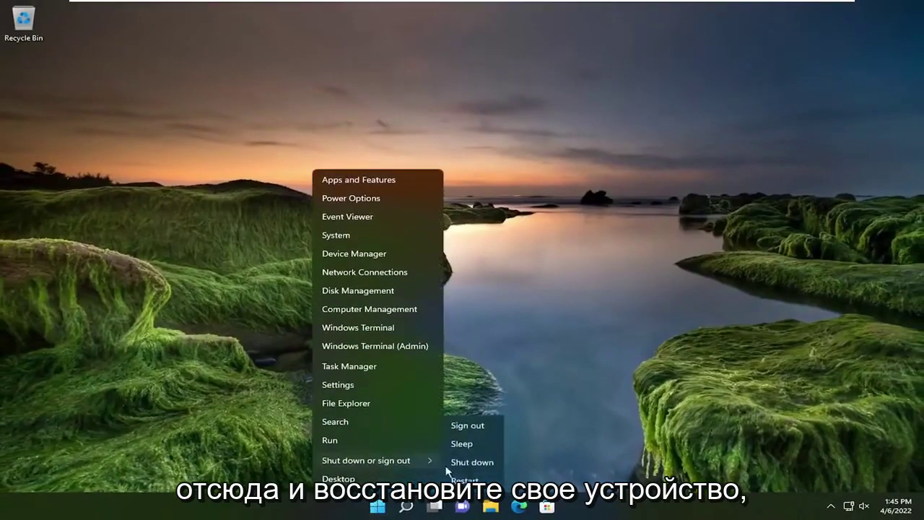
click(463, 477)
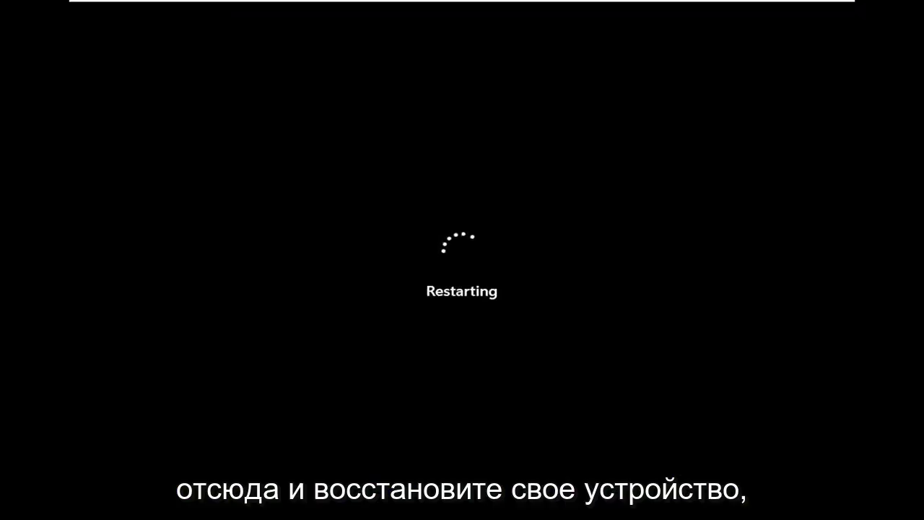